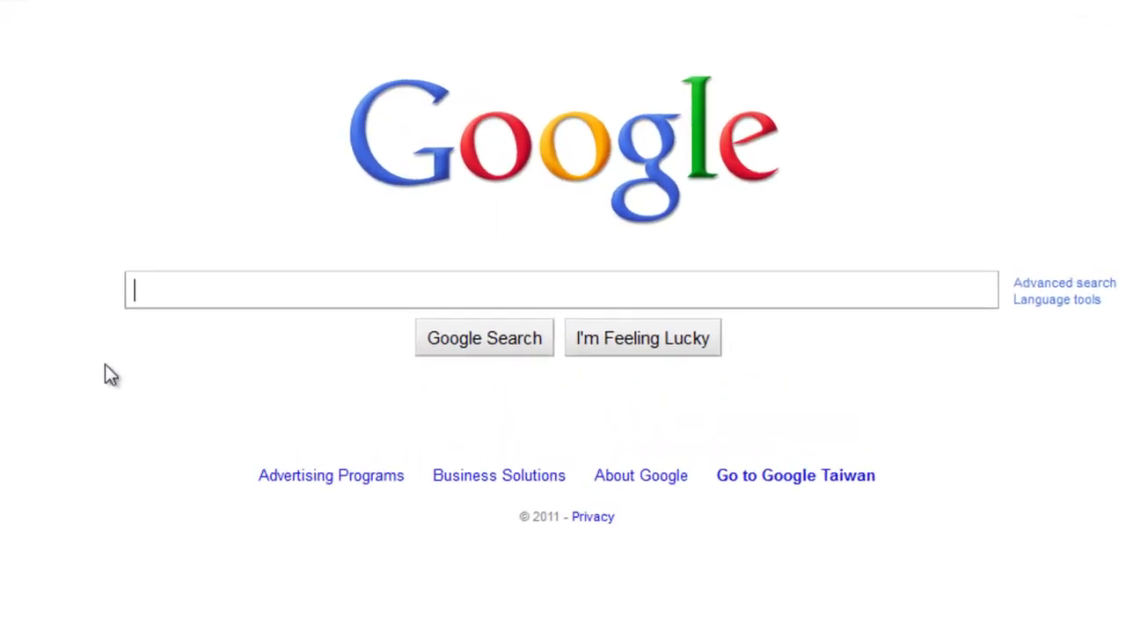
Search Google for 'vuze' and open the official vuze.com site
type("vuze")
key("Return")
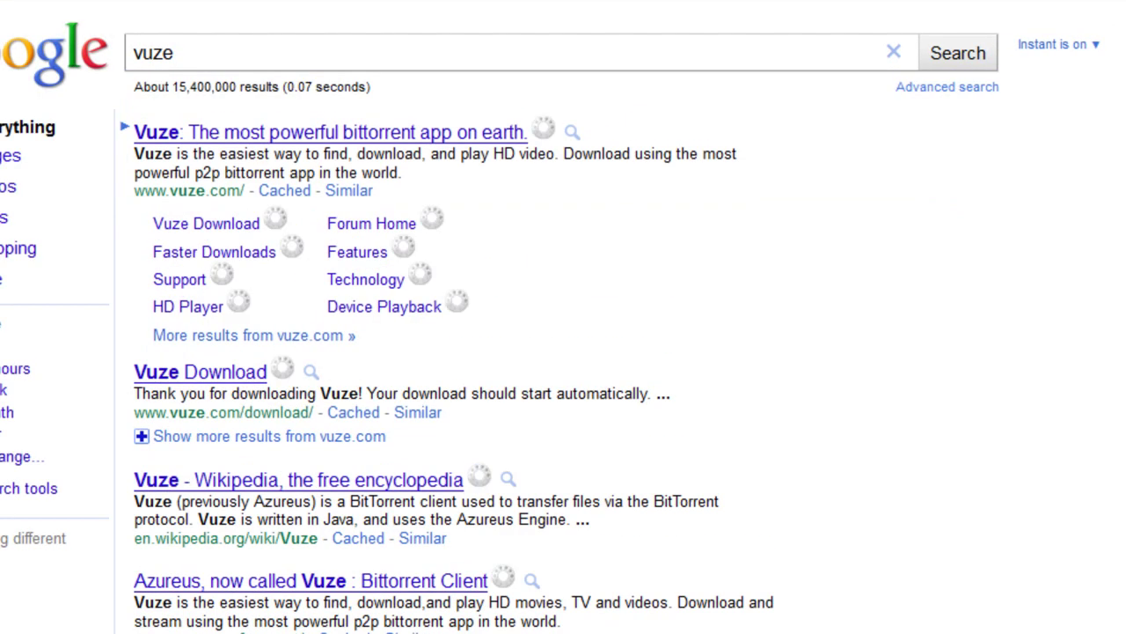
left_click(189, 133)
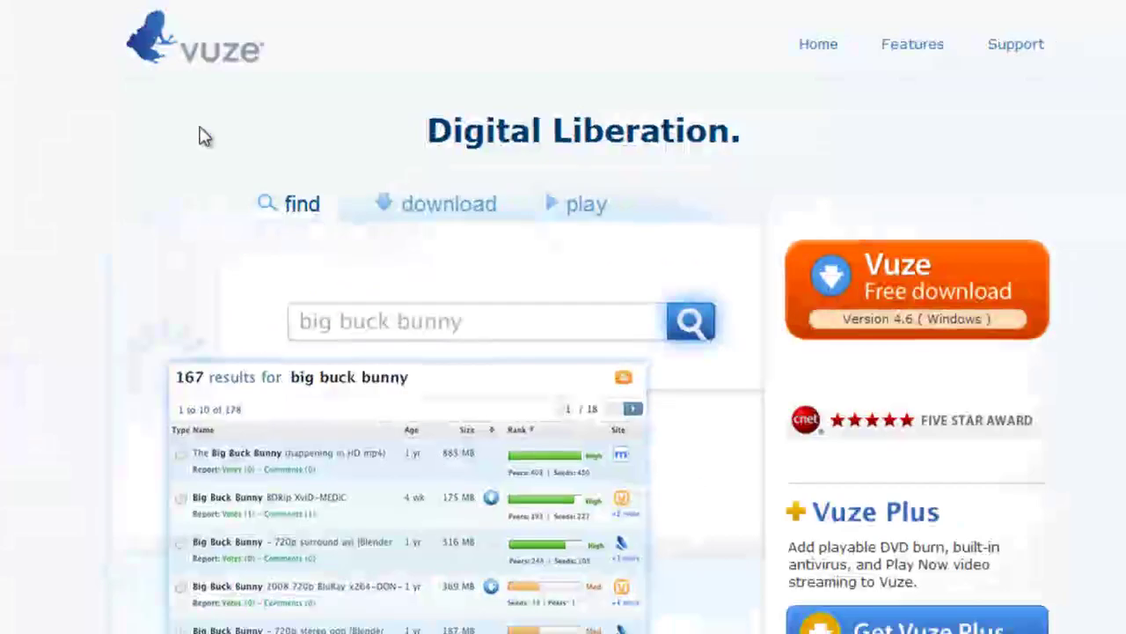
Save the free Vuze installer, Vuze_Installer.exe, to the Desktop
left_click(823, 320)
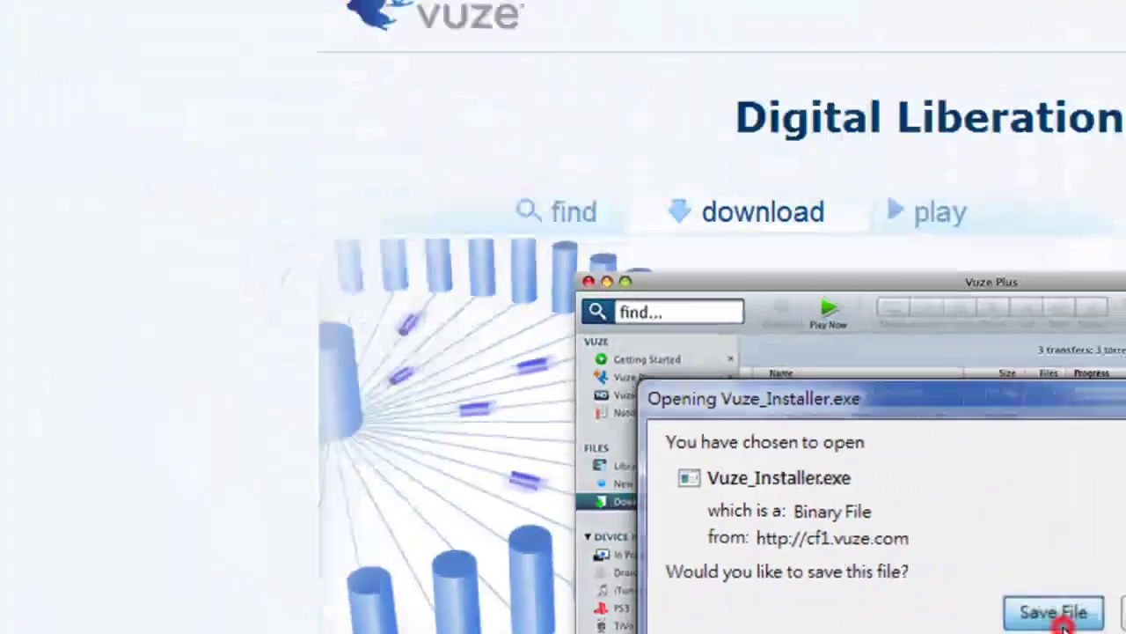
left_click(759, 487)
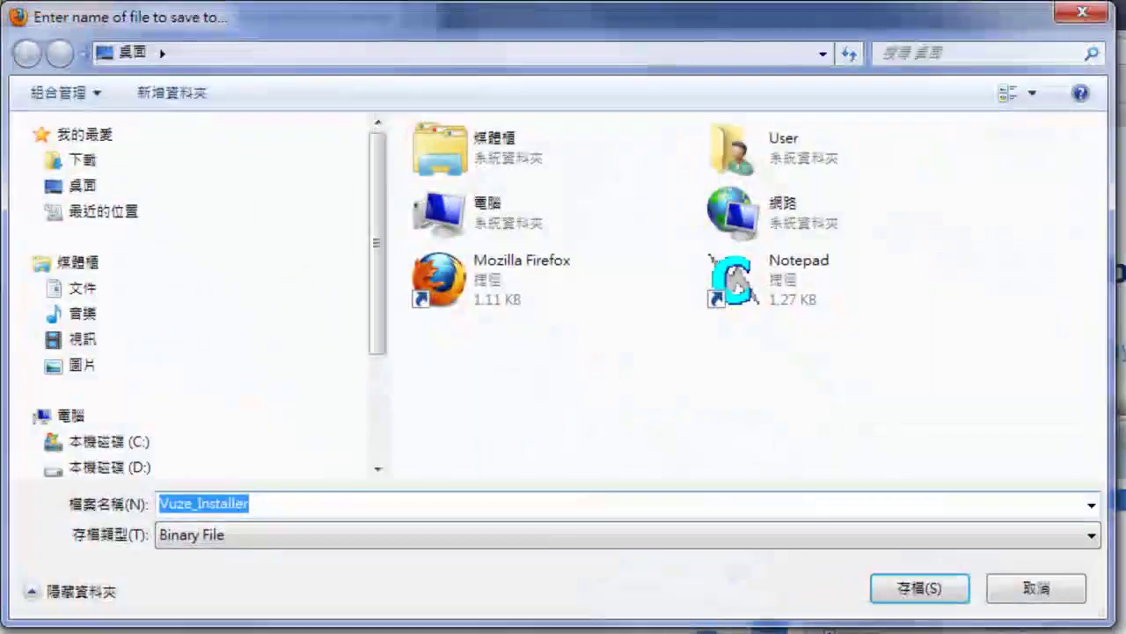
left_click(83, 184)
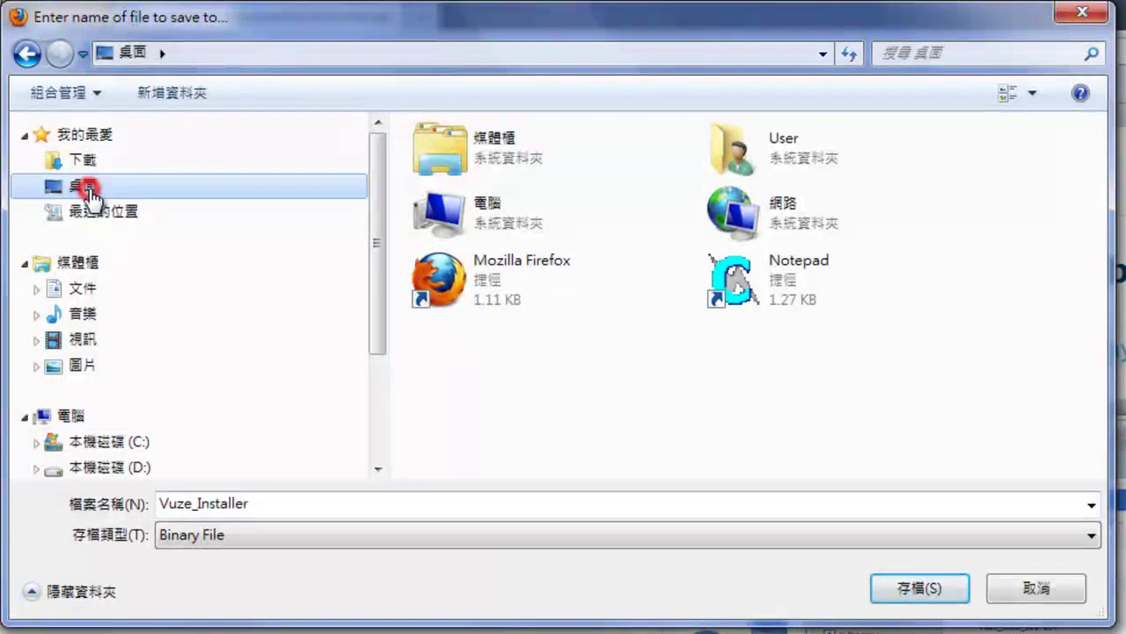
left_click(906, 599)
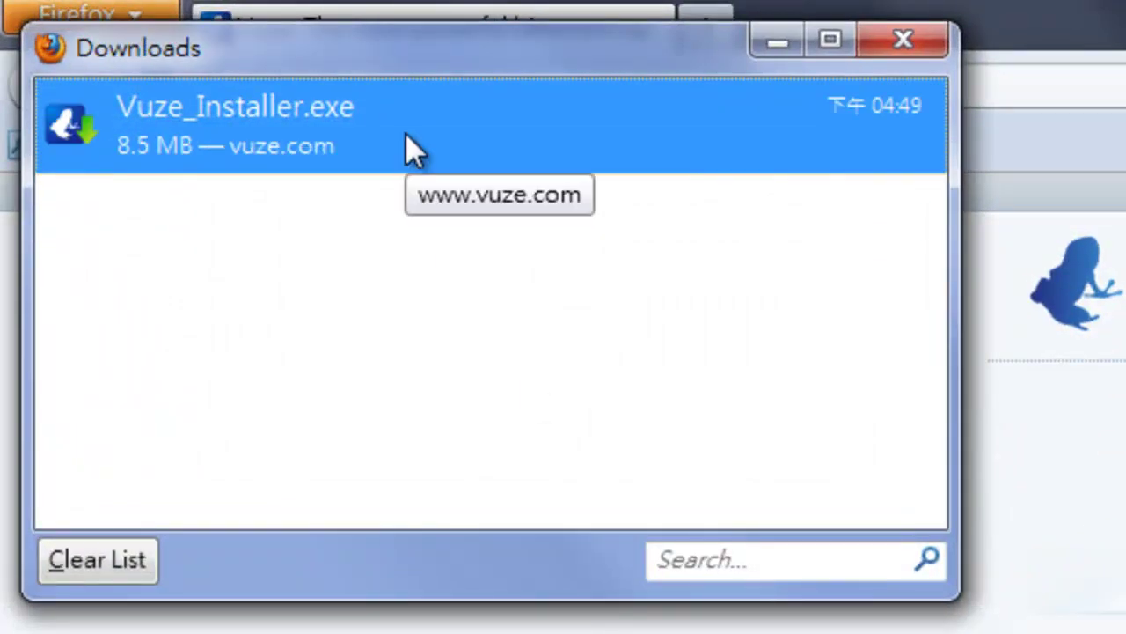
Launch Vuze_Installer.exe and let it download the missing Java runtime
double_click(406, 134)
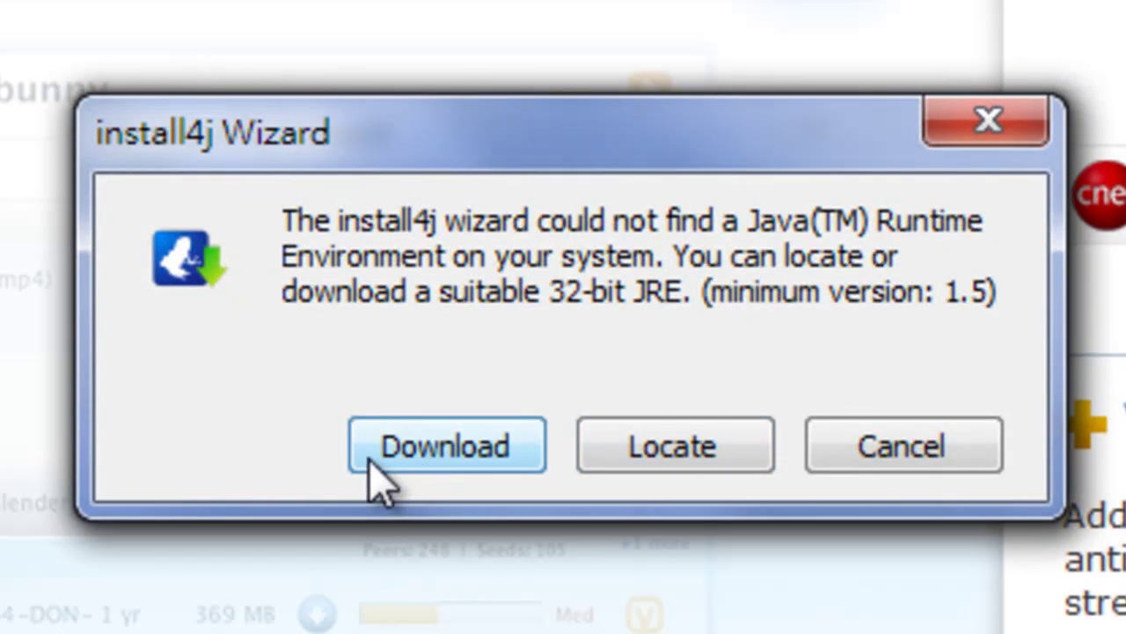
left_click(369, 457)
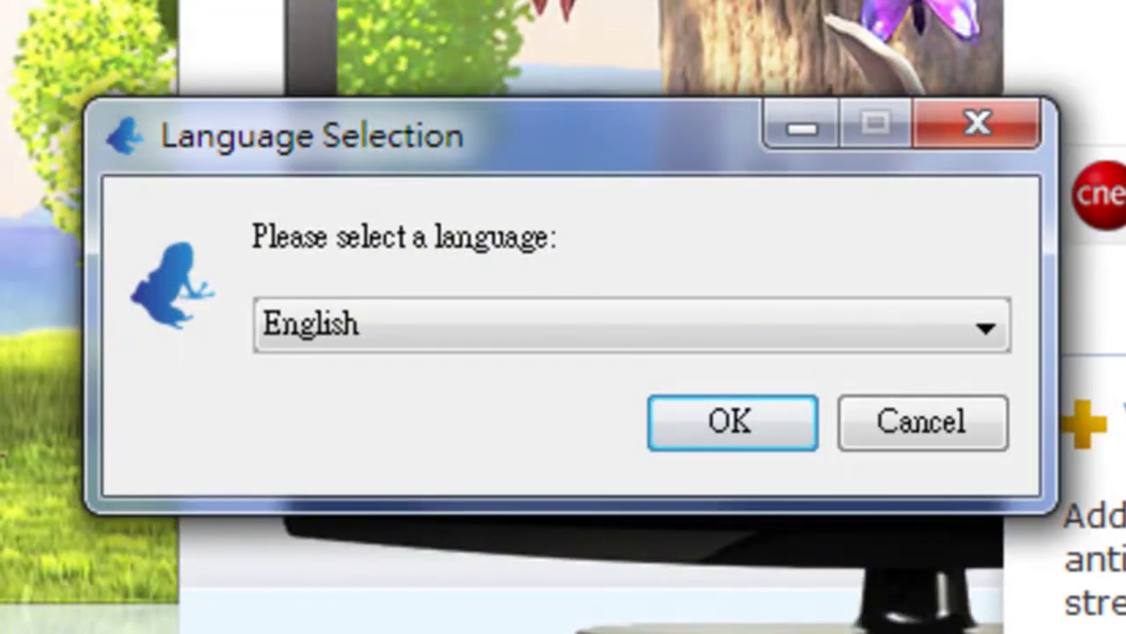
Confirm English, choose a customized install, accept the terms, and keep the default options
left_click(674, 420)
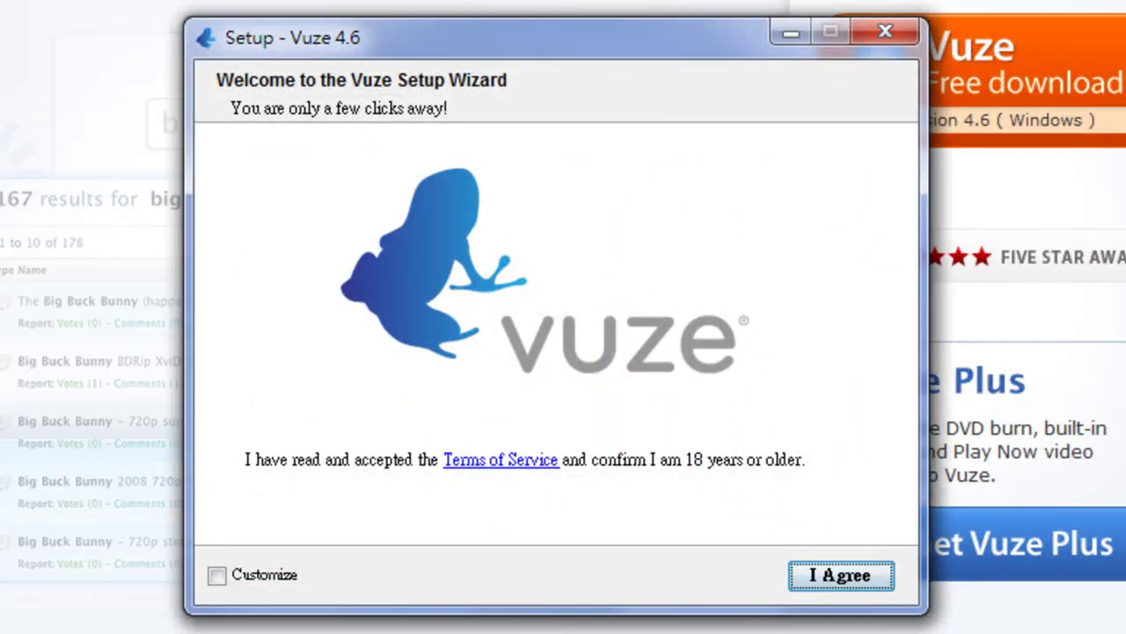
left_click(217, 581)
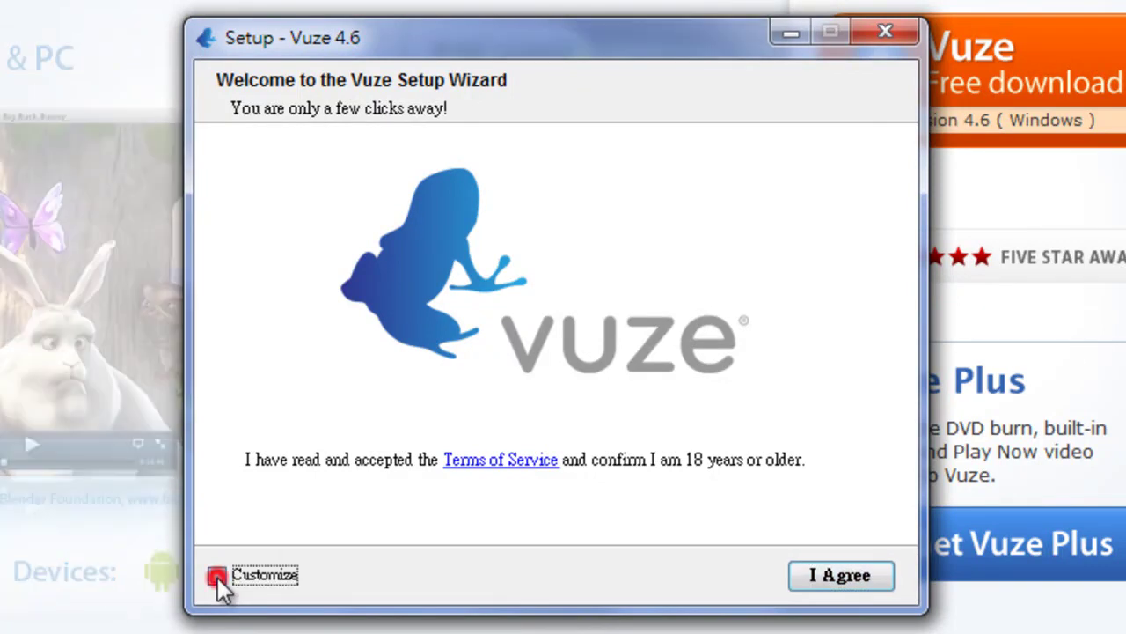
left_click(816, 583)
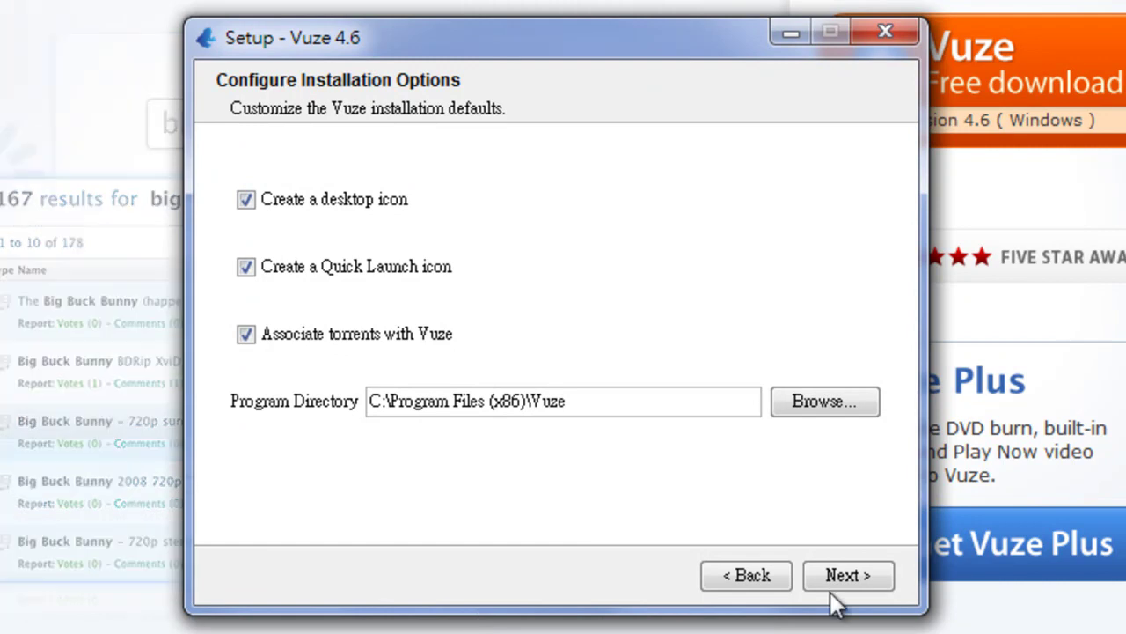
left_click(847, 576)
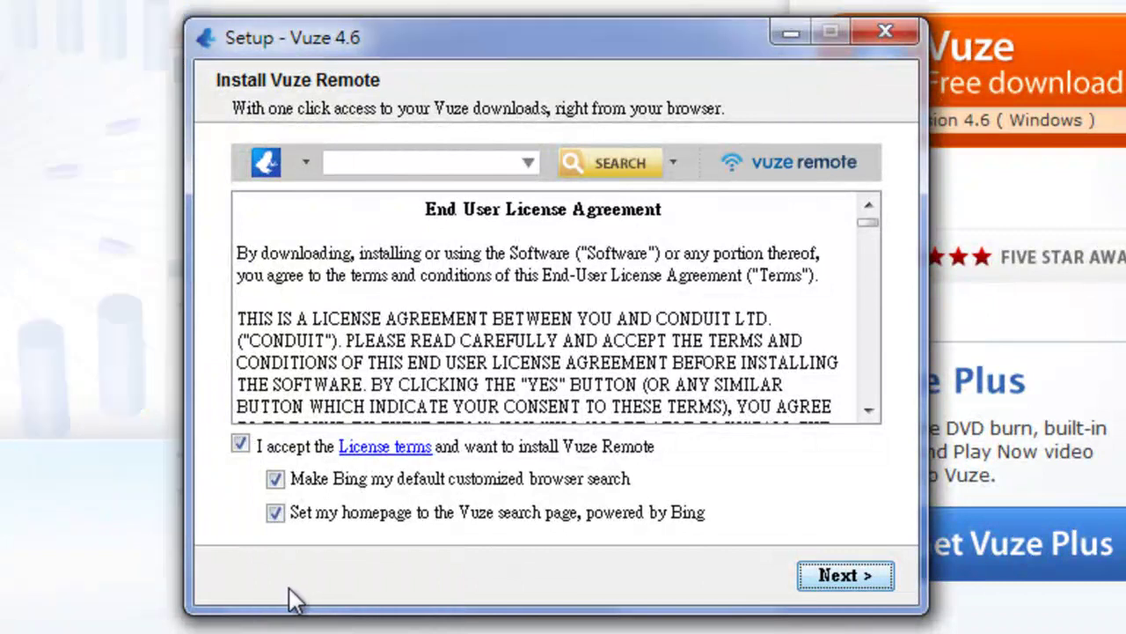
Skip Vuze Remote and both Bing options, install, and decline the Raptr games offer
left_click(241, 446)
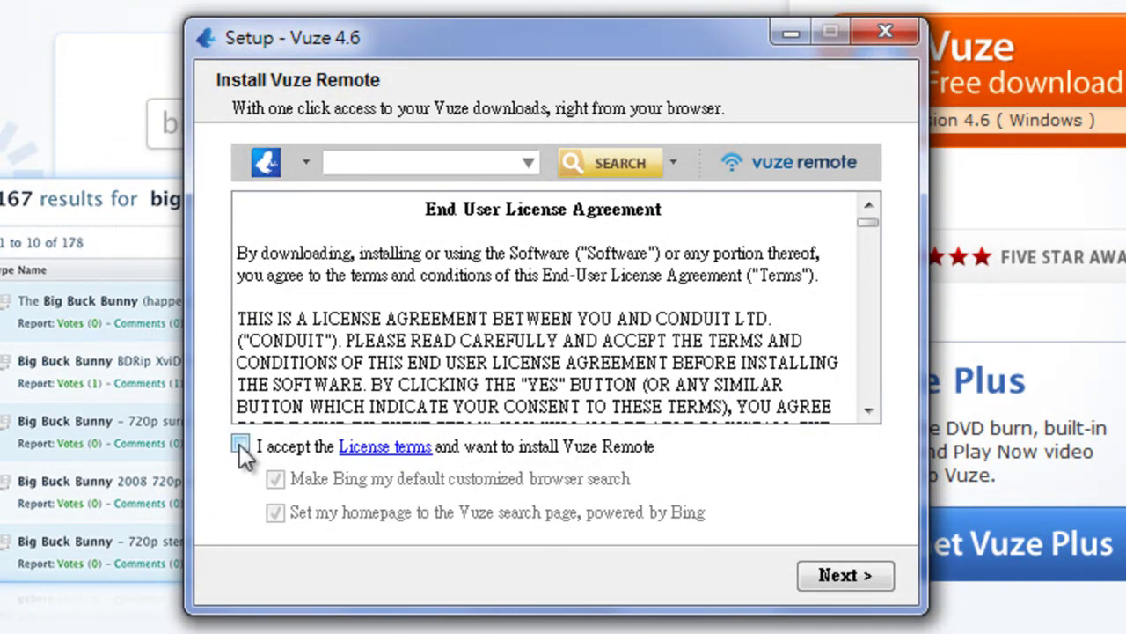
left_click(273, 481)
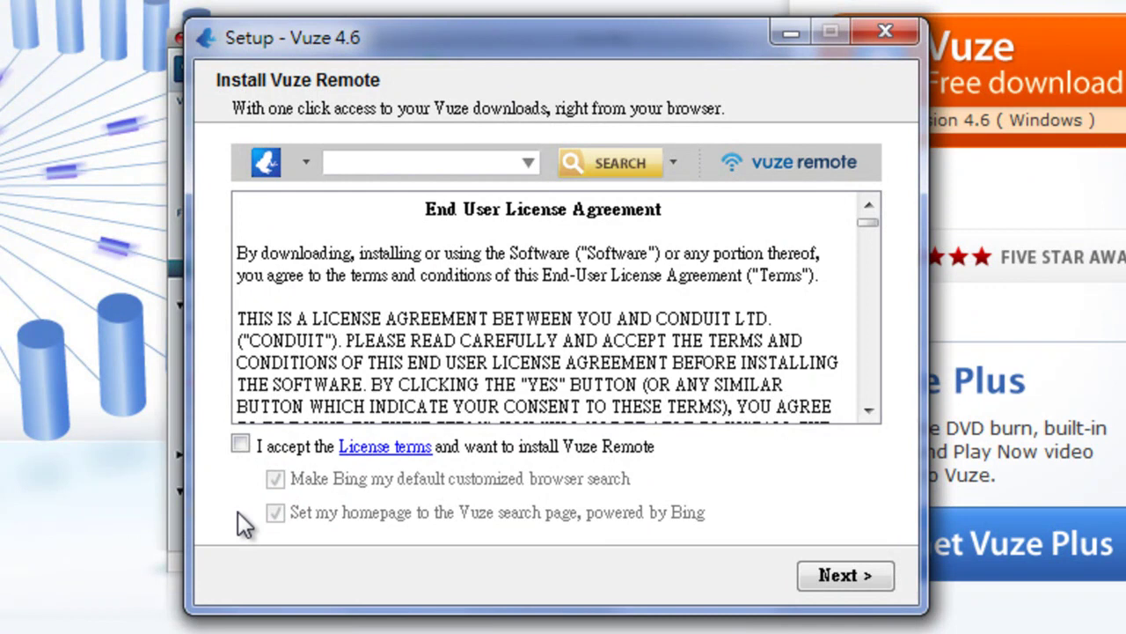
left_click(242, 446)
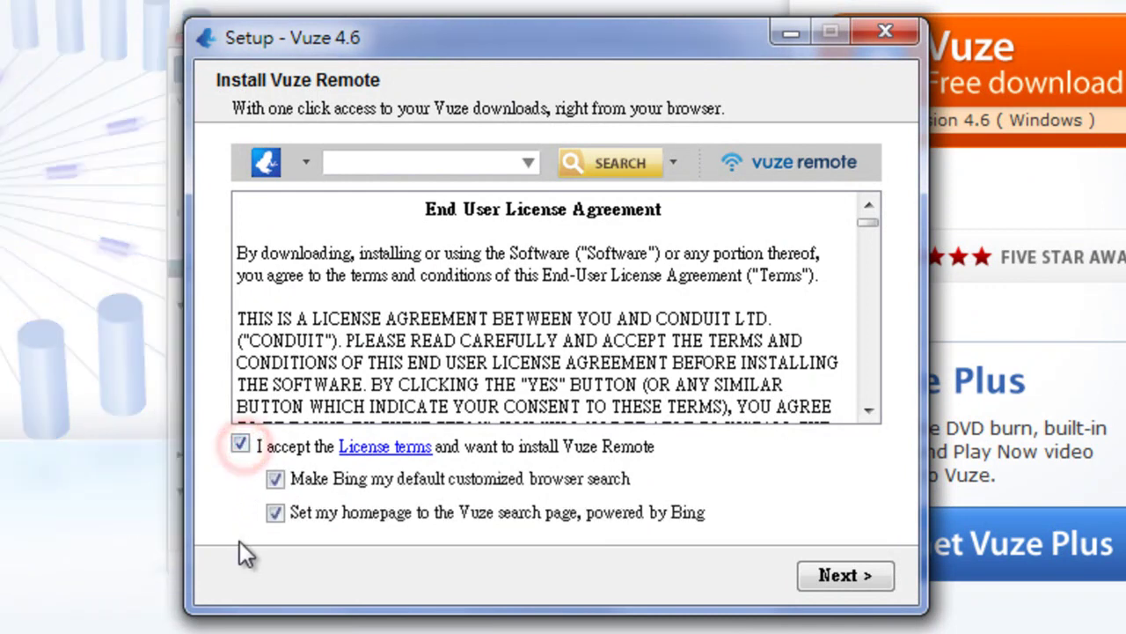
left_click(276, 480)
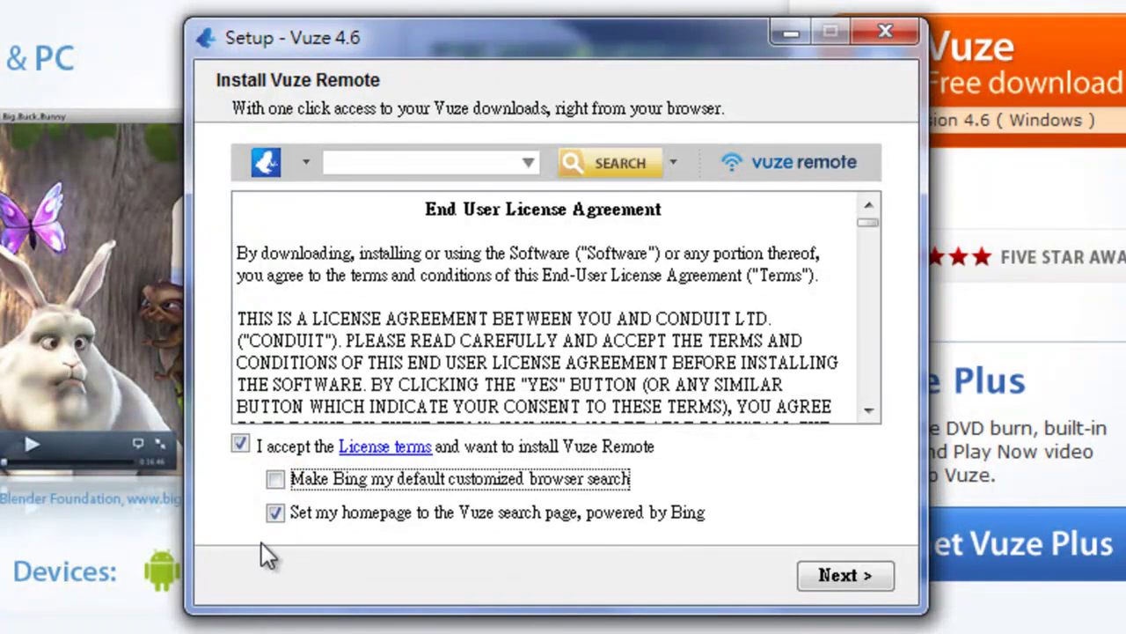
left_click(276, 514)
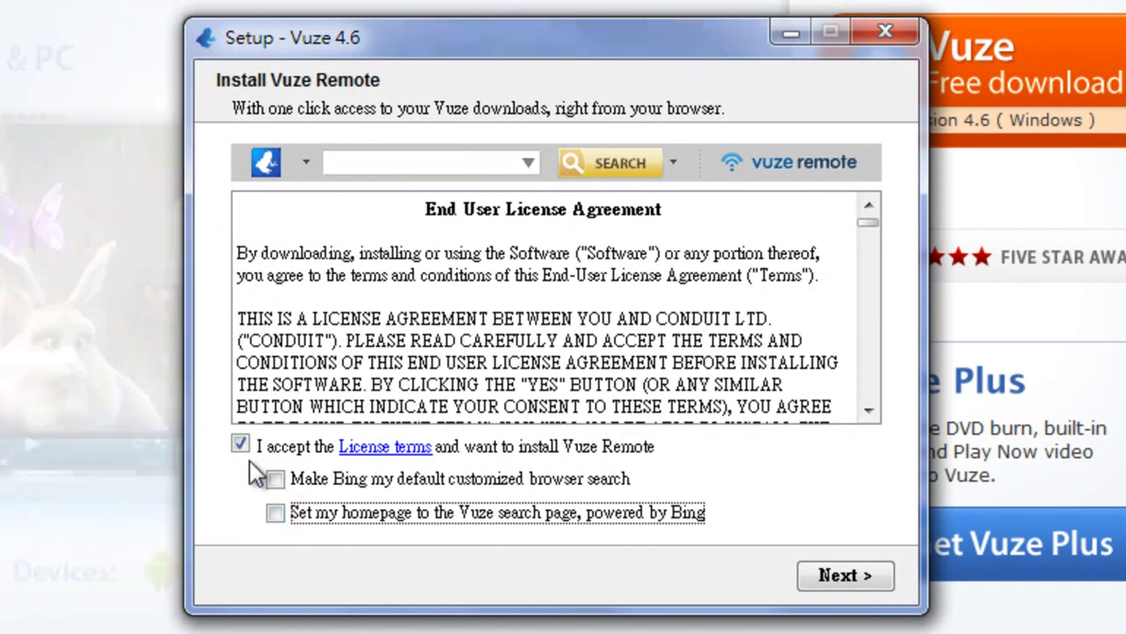
left_click(241, 445)
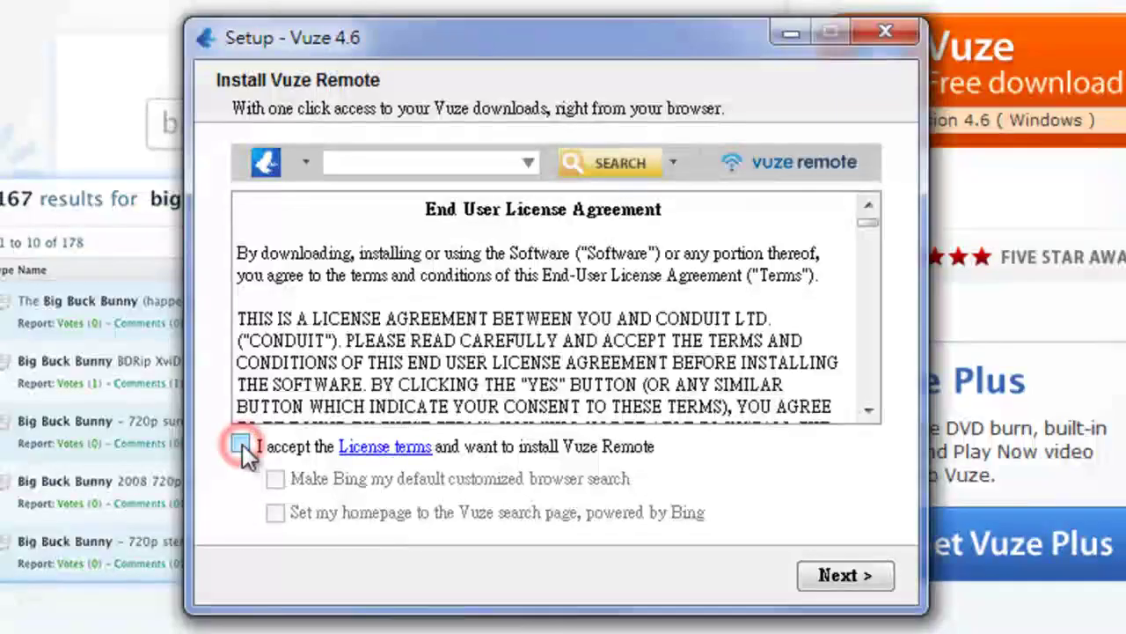
left_click(823, 577)
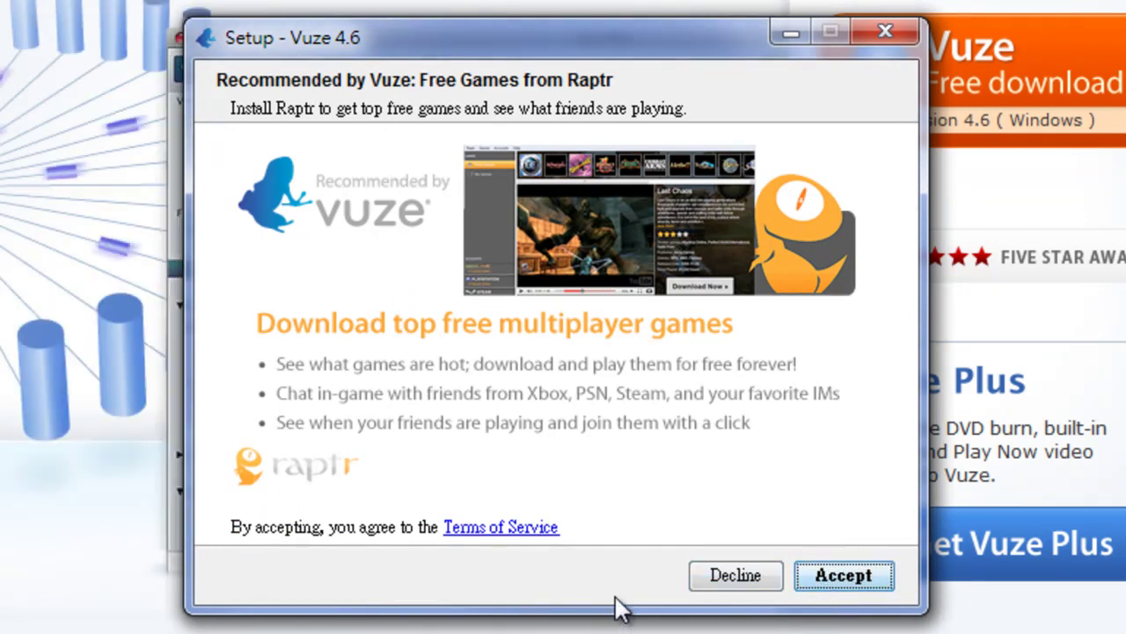
left_click(711, 590)
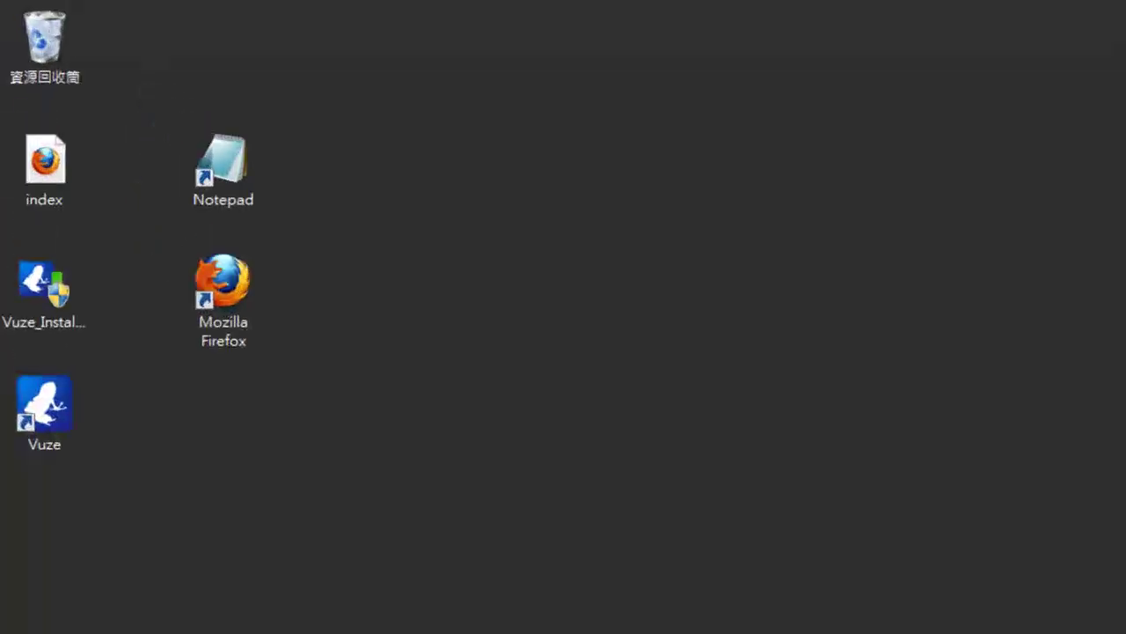
Start Vuze from the desktop icon and apply the 88.0 kB/s upload limit
double_click(70, 488)
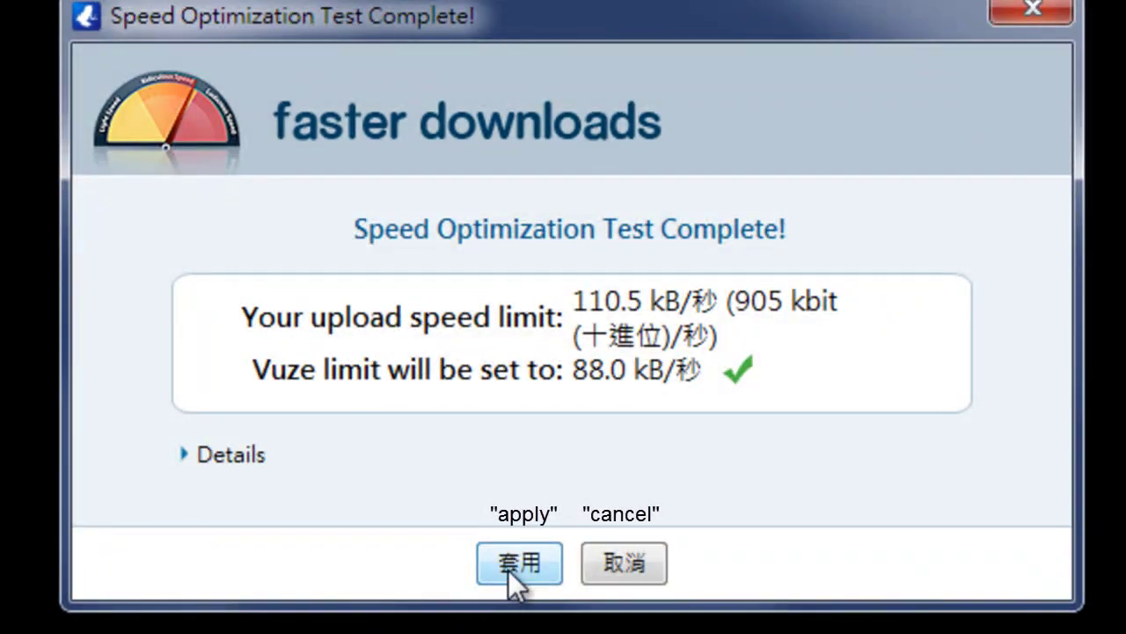
left_click(511, 567)
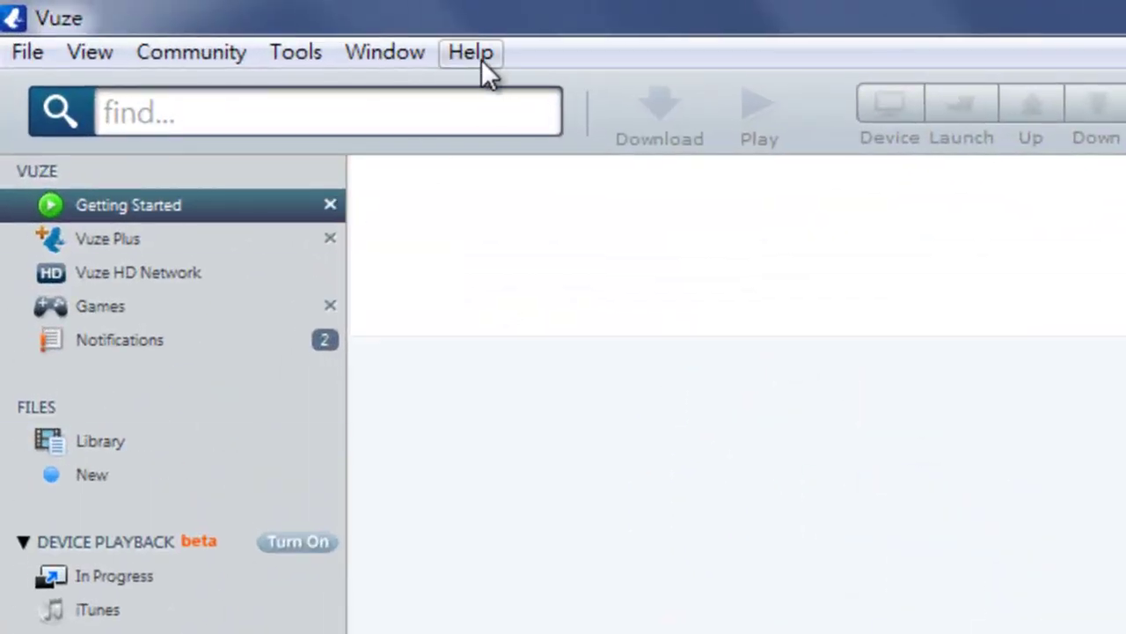
Start the Vuze configuration wizard from the Help menu
left_click(476, 55)
left_click(560, 466)
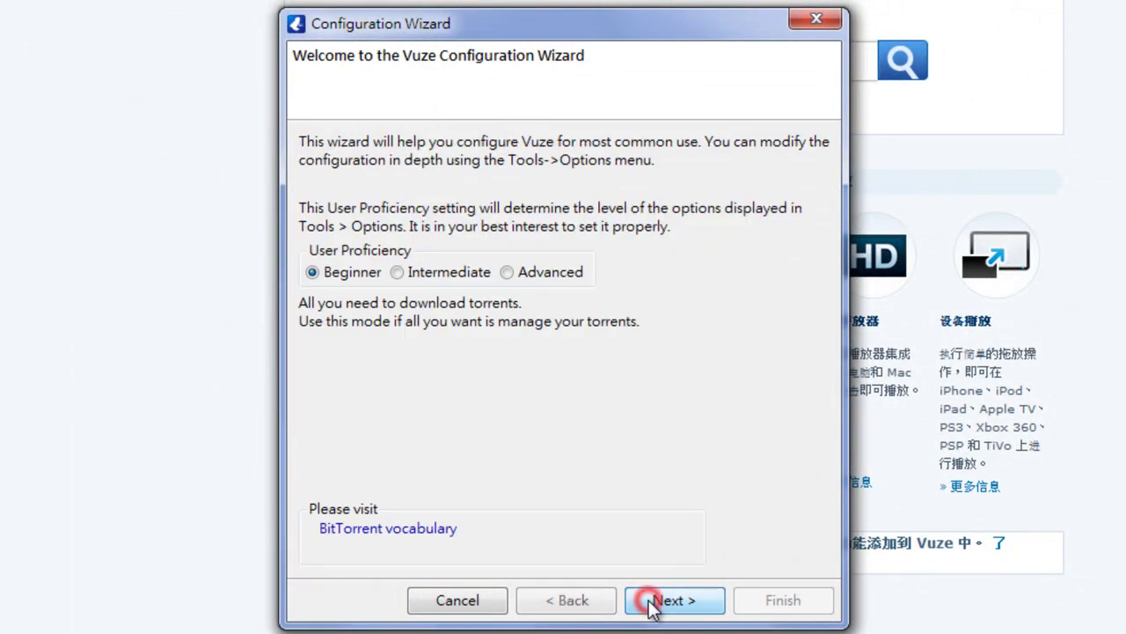
left_click(651, 603)
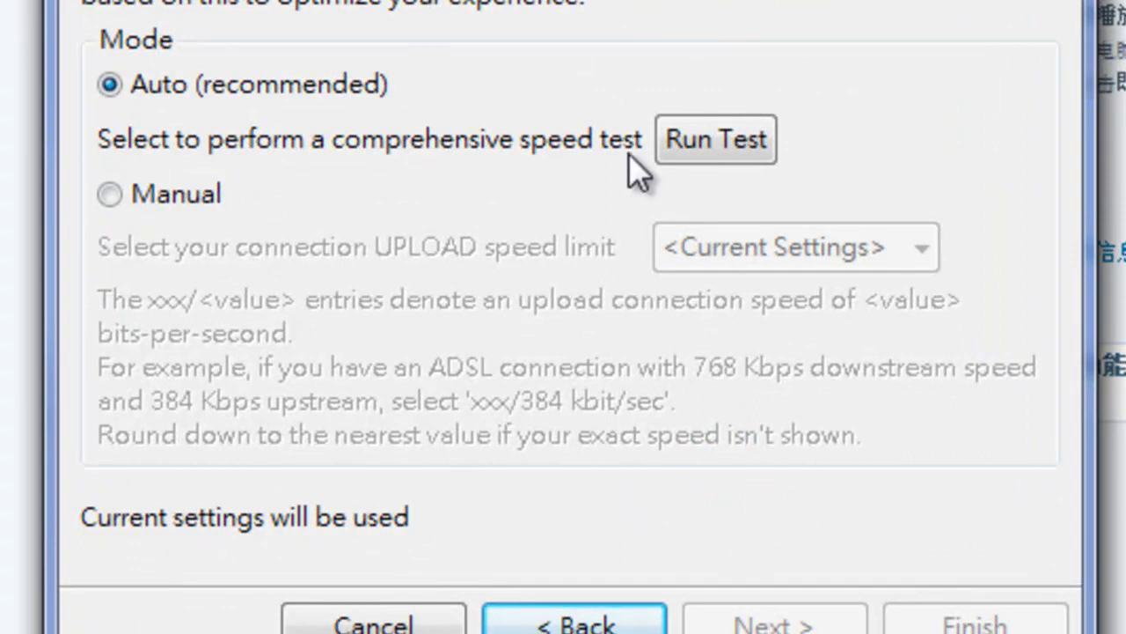
Run the speed and traffic-shaping tests, applying the measured 86.0 kB/s upload limit
left_click(722, 168)
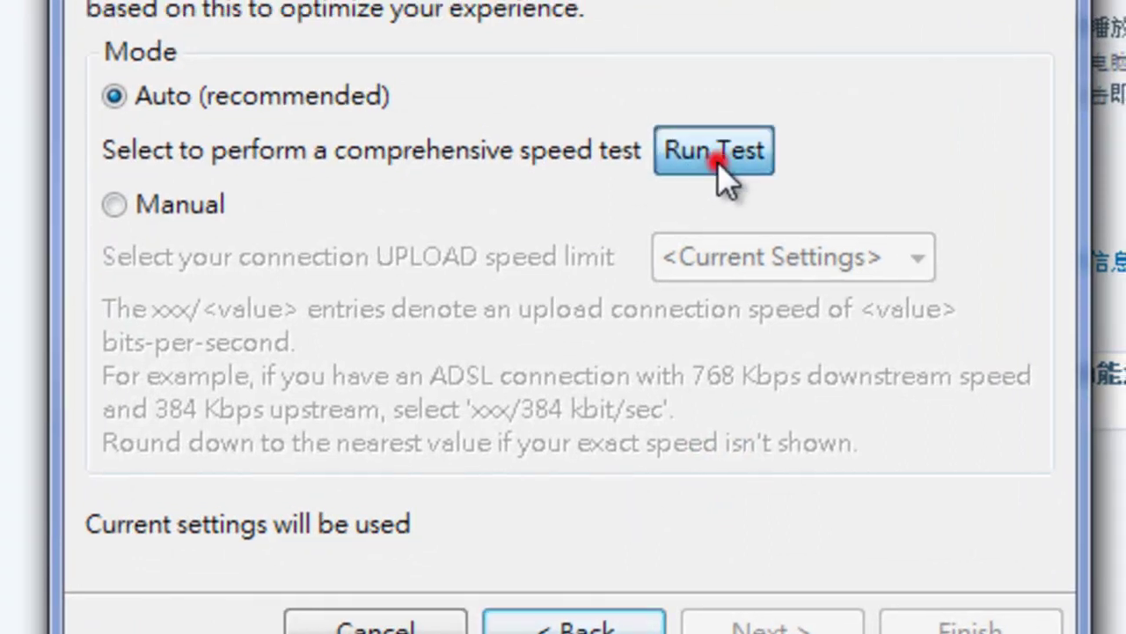
left_click(691, 577)
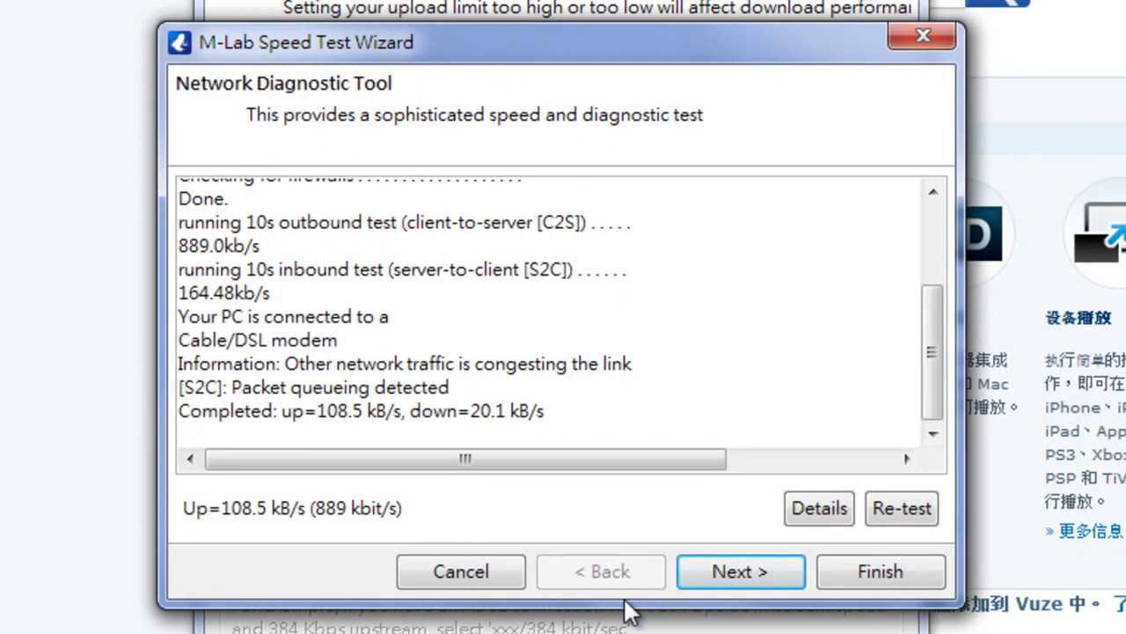
left_click(708, 576)
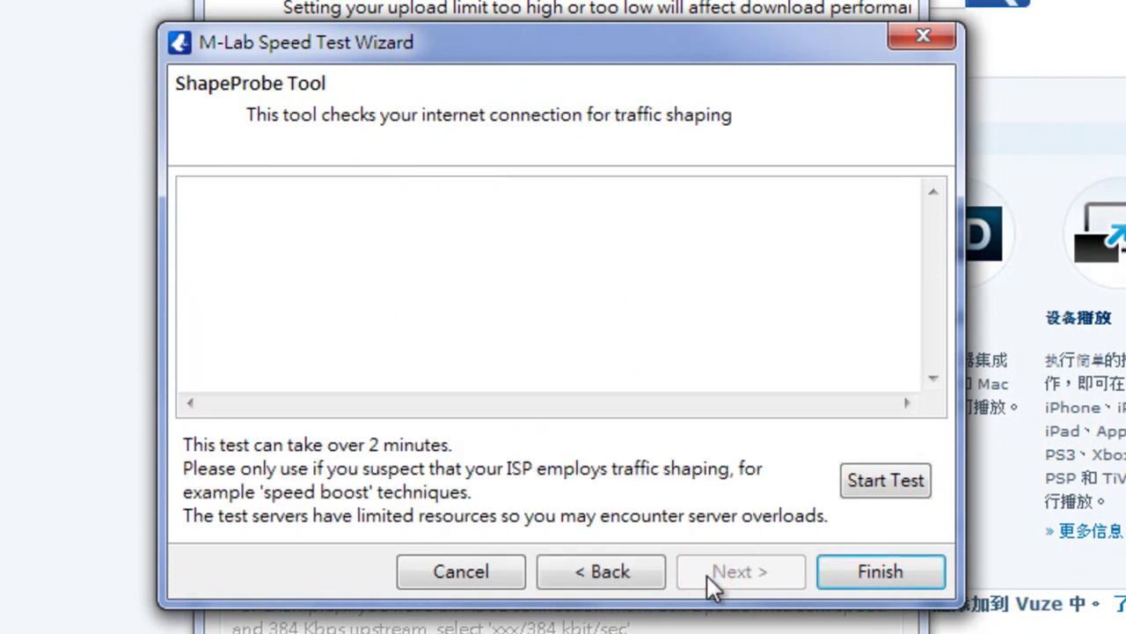
left_click(848, 483)
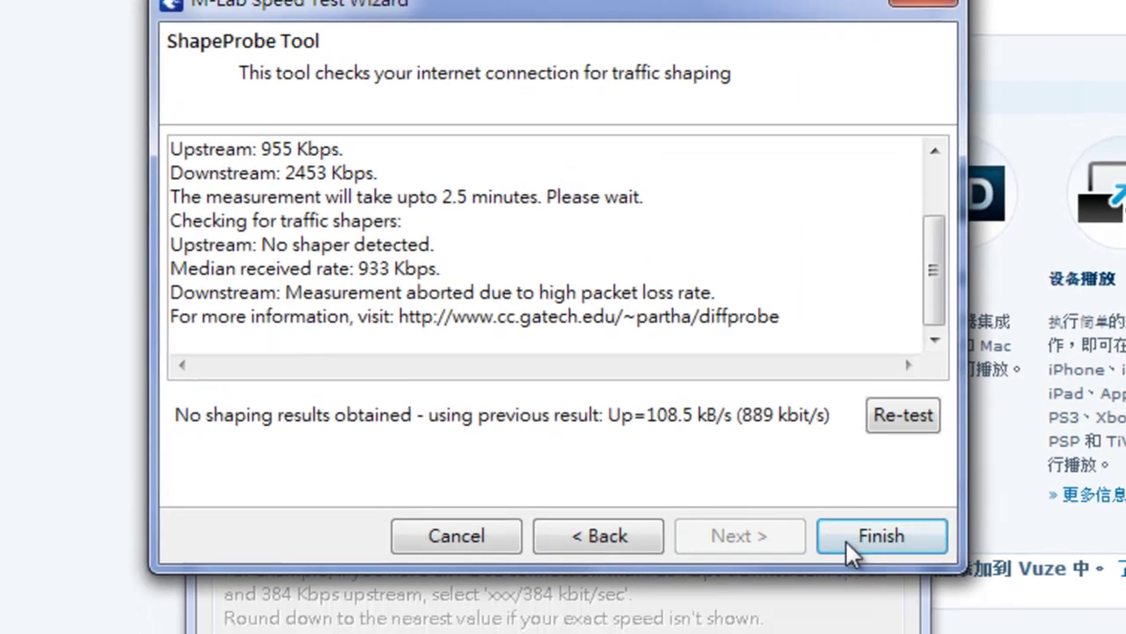
left_click(880, 571)
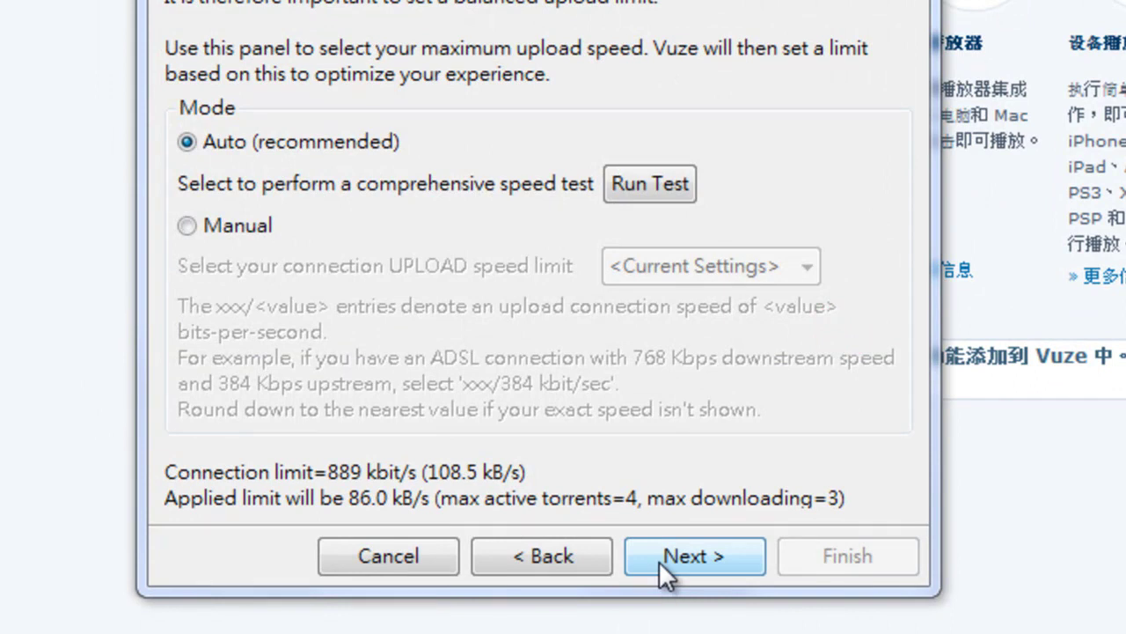
Test TCP and UDP port 45473, keep the default folders, and finish the wizard
left_click(659, 561)
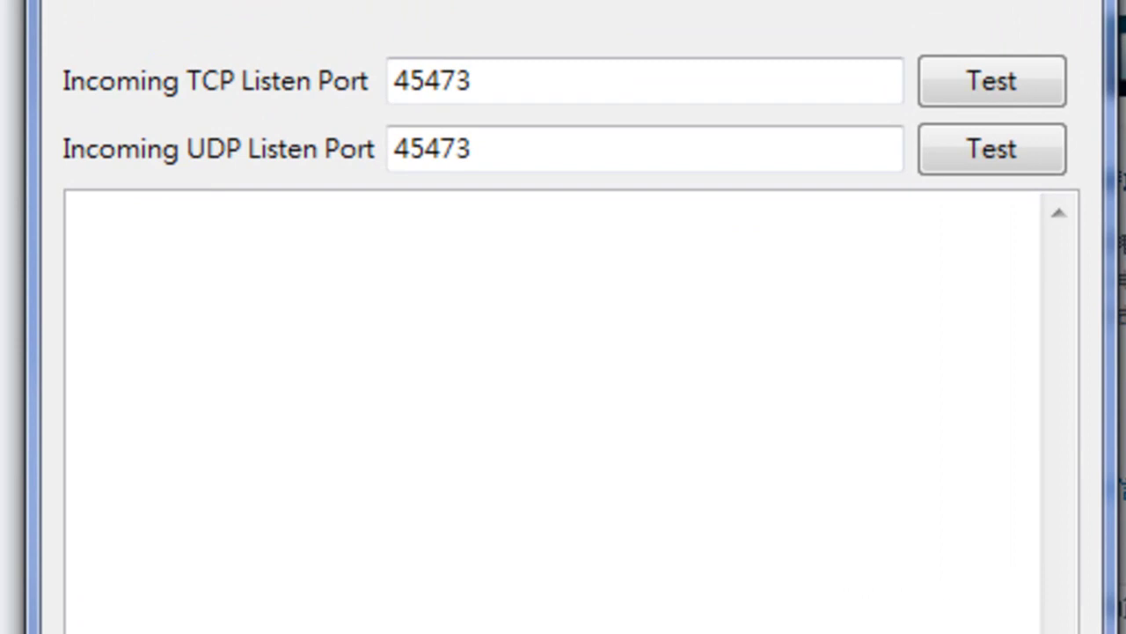
left_click(938, 80)
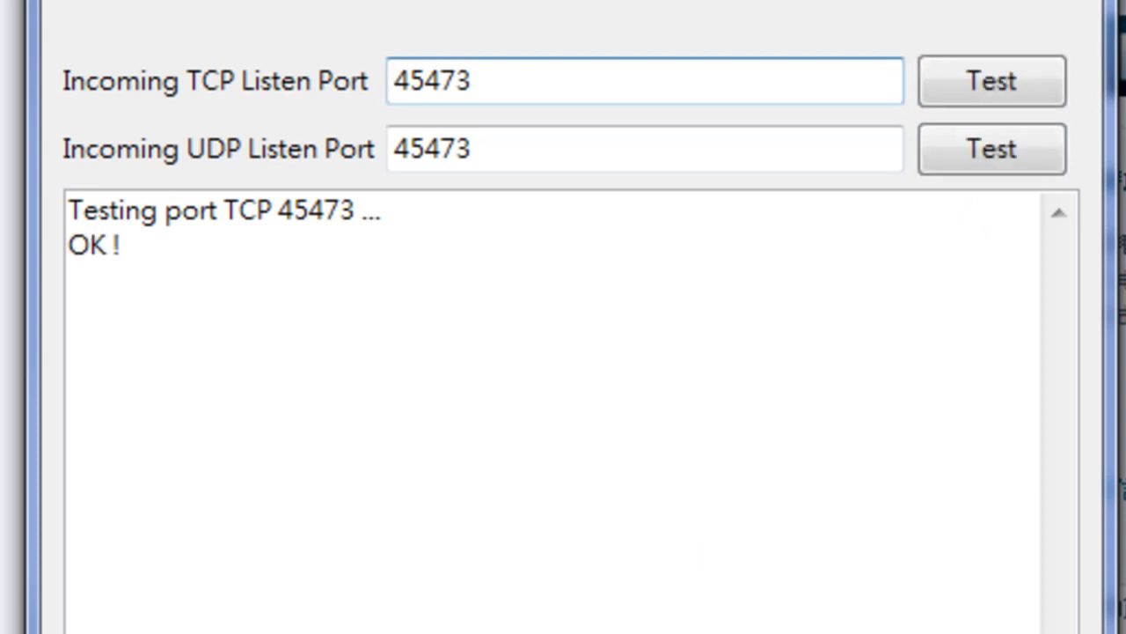
left_click(953, 168)
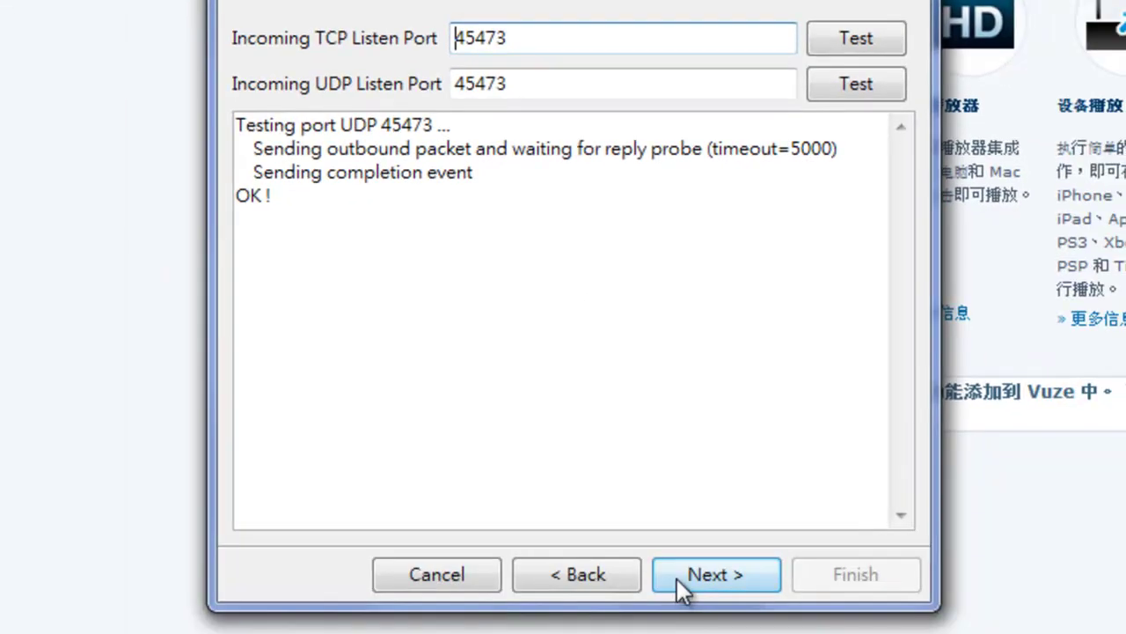
left_click(700, 630)
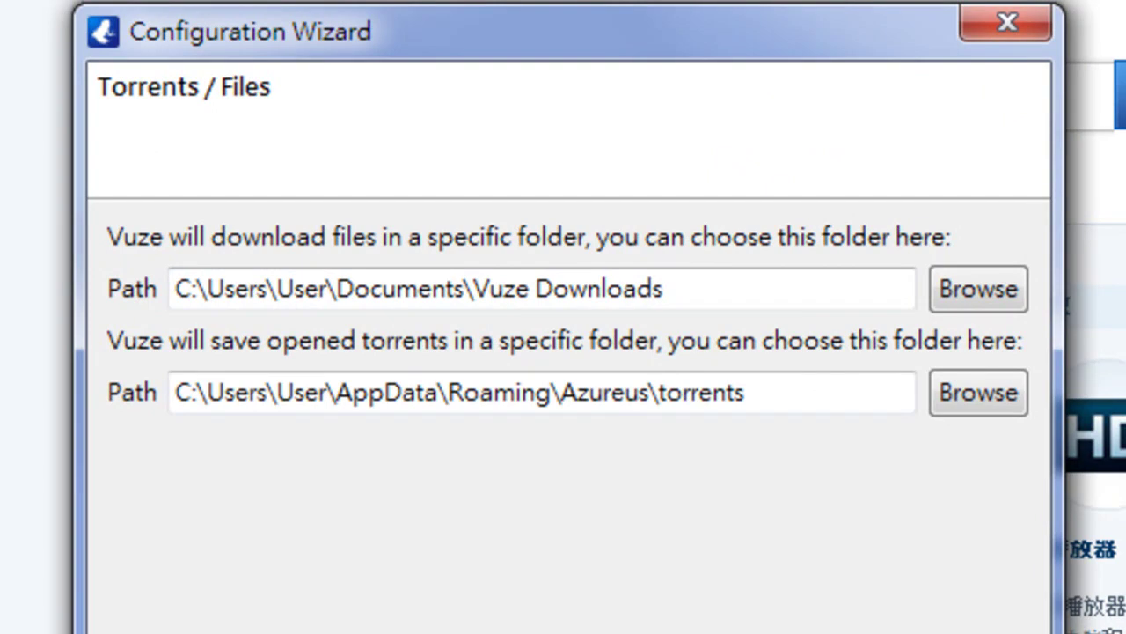
key("Return")
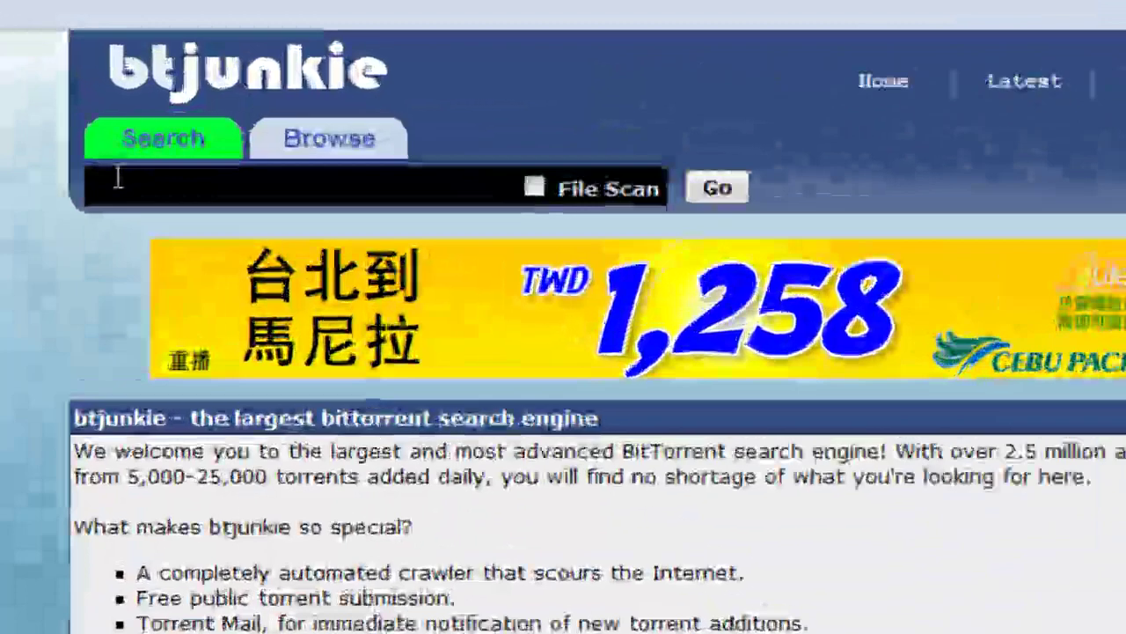
Search btjunkie for '80s hits' and open the Top 100 Hits Of The 80S torrent in Vuze
left_click(174, 142)
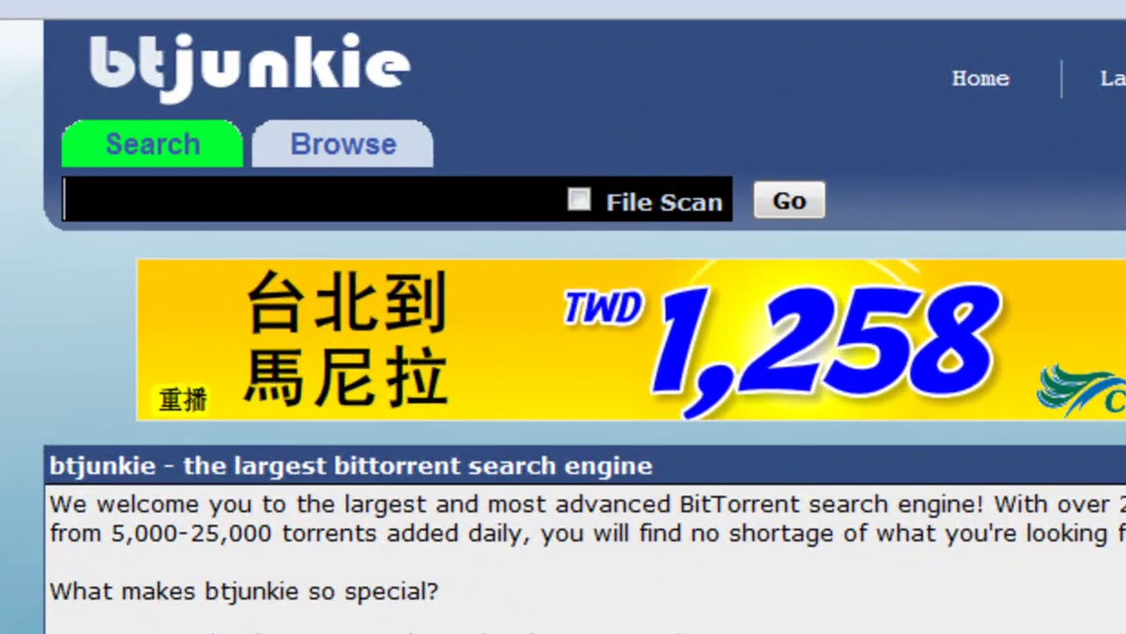
type("80s hits")
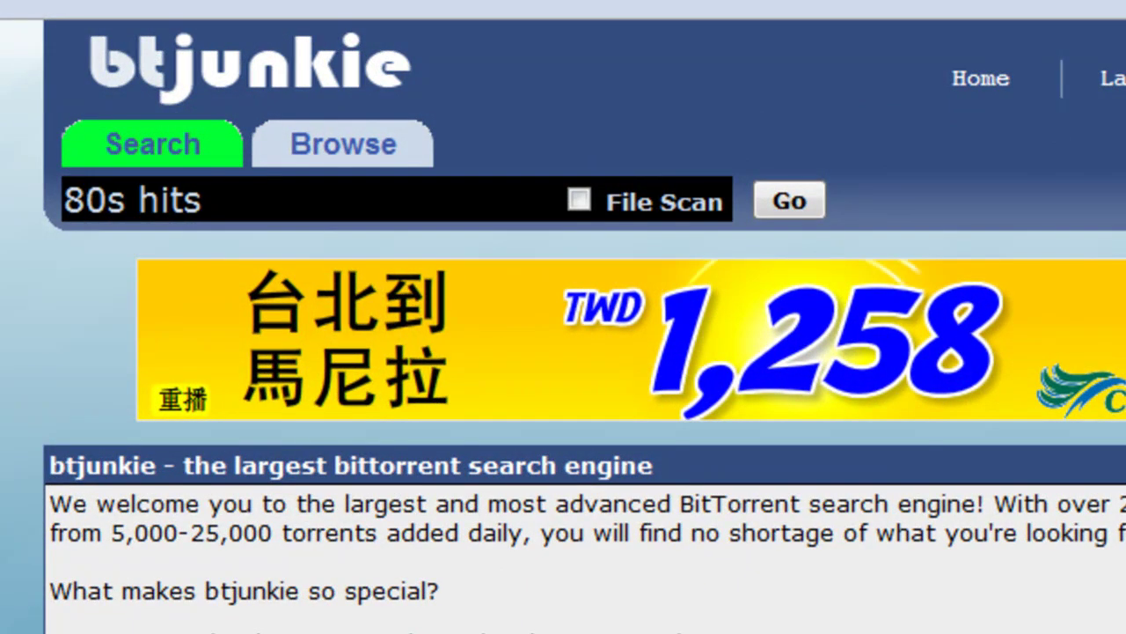
key("Return")
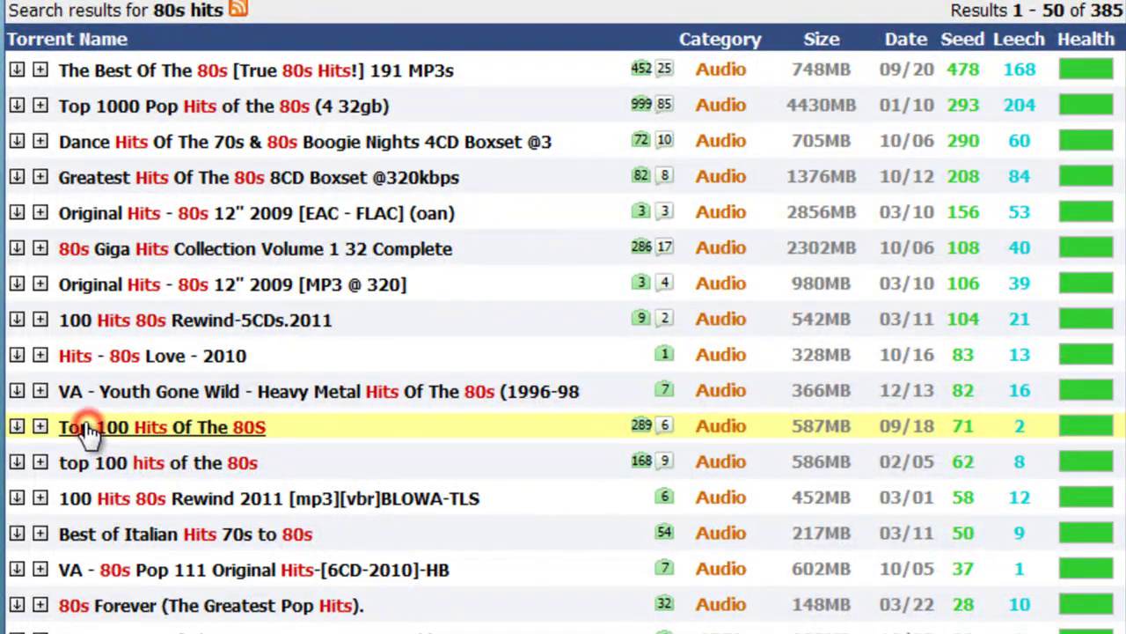
left_click(92, 429)
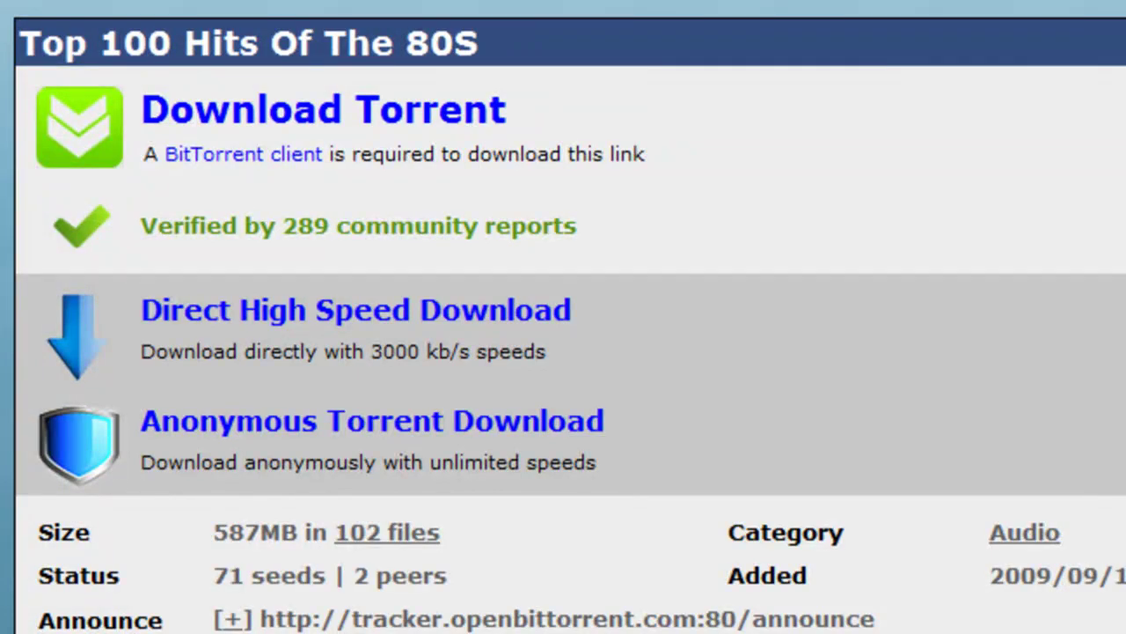
left_click(248, 106)
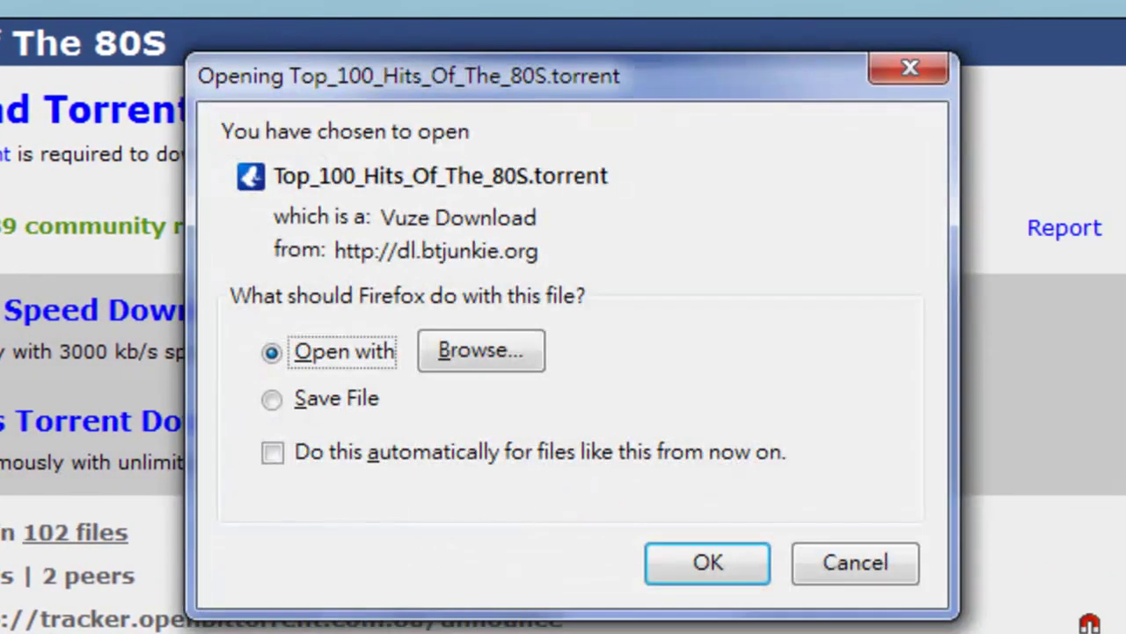
left_click(676, 576)
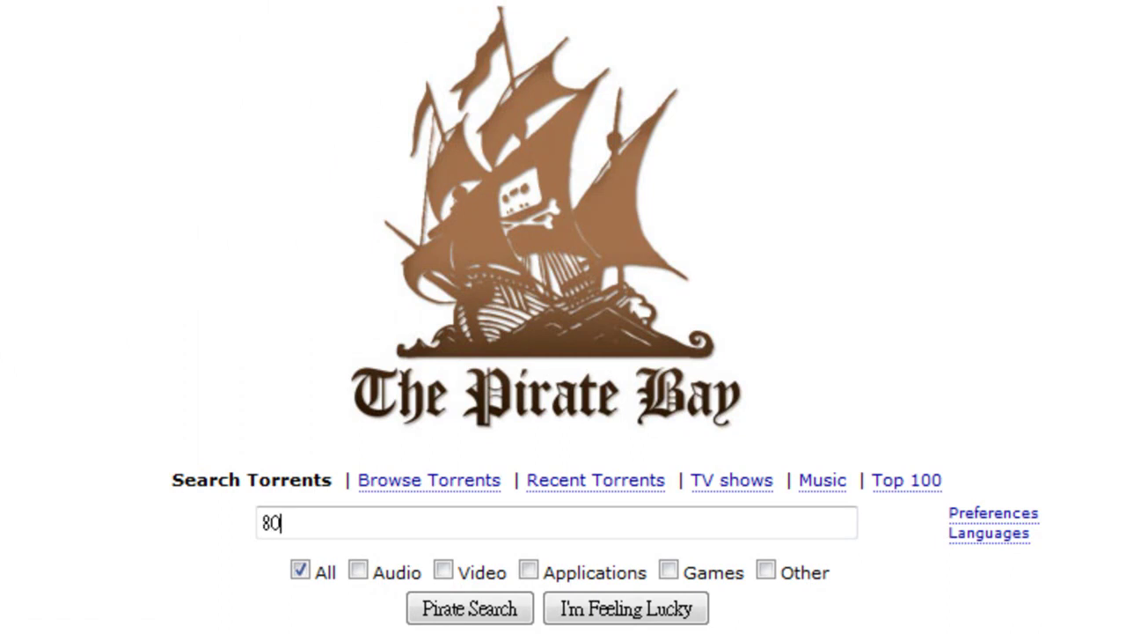
Search The Pirate Bay for '80s hits' and download Rare Hits of The 80s Vol. 52
type("hits")
key("Return")
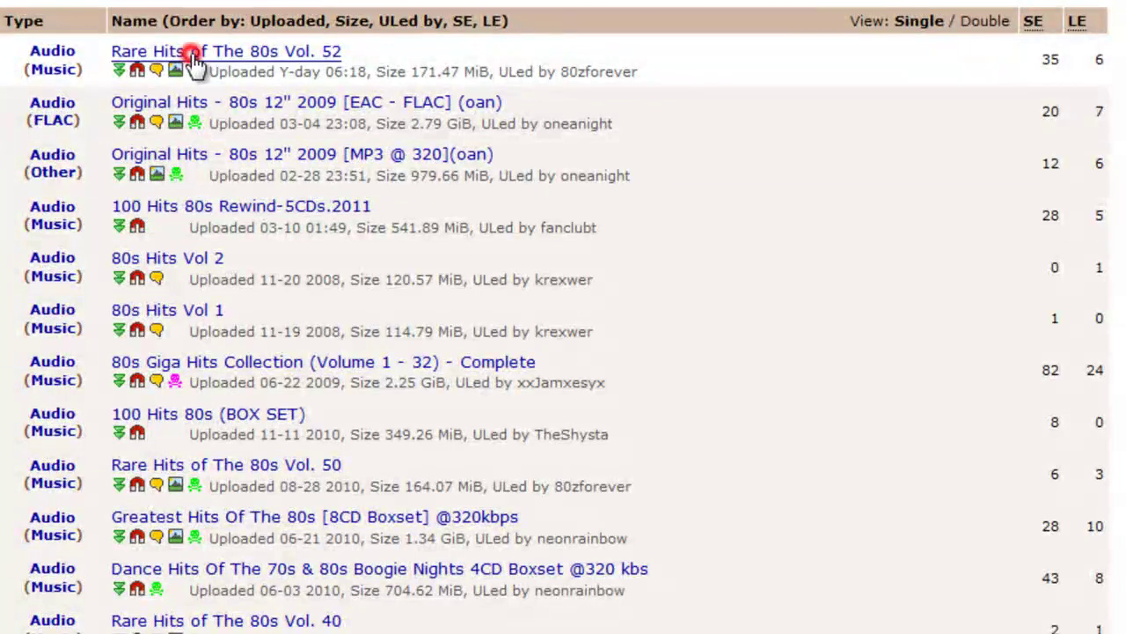
left_click(191, 54)
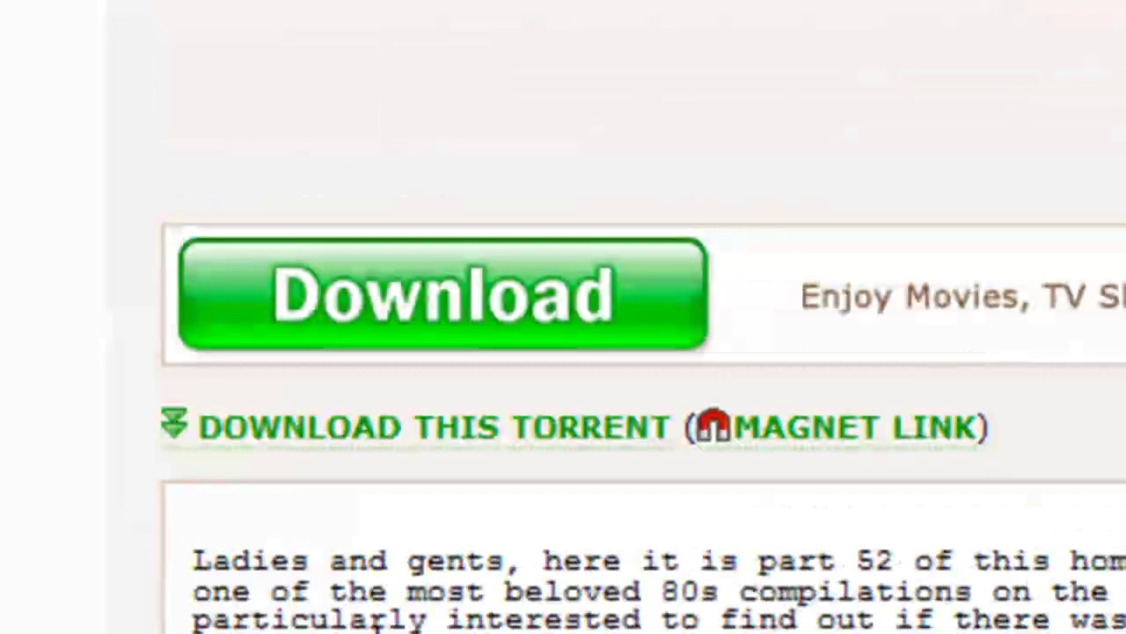
left_click(332, 431)
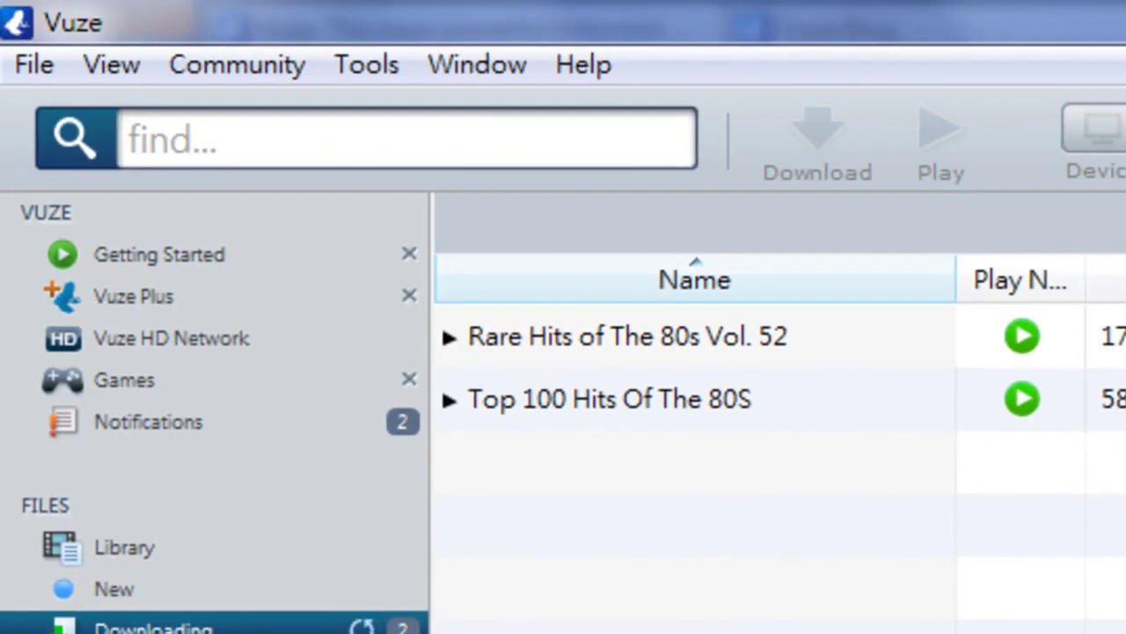
Open the Files page of Tools > Options to view the Documents\Vuze Downloads folder
left_click(363, 65)
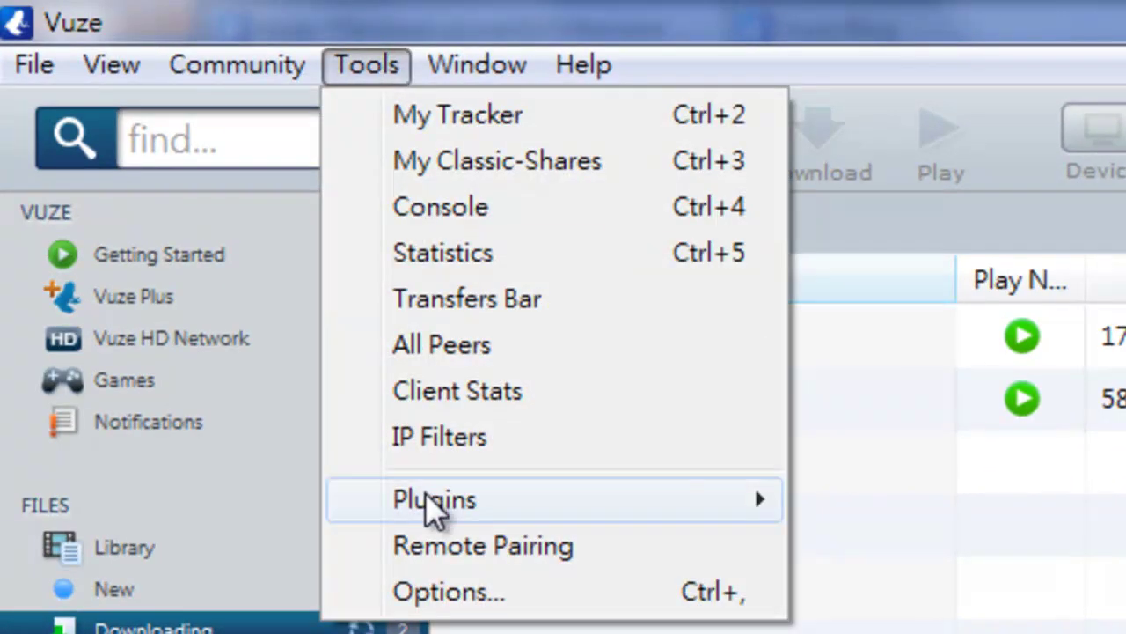
left_click(447, 591)
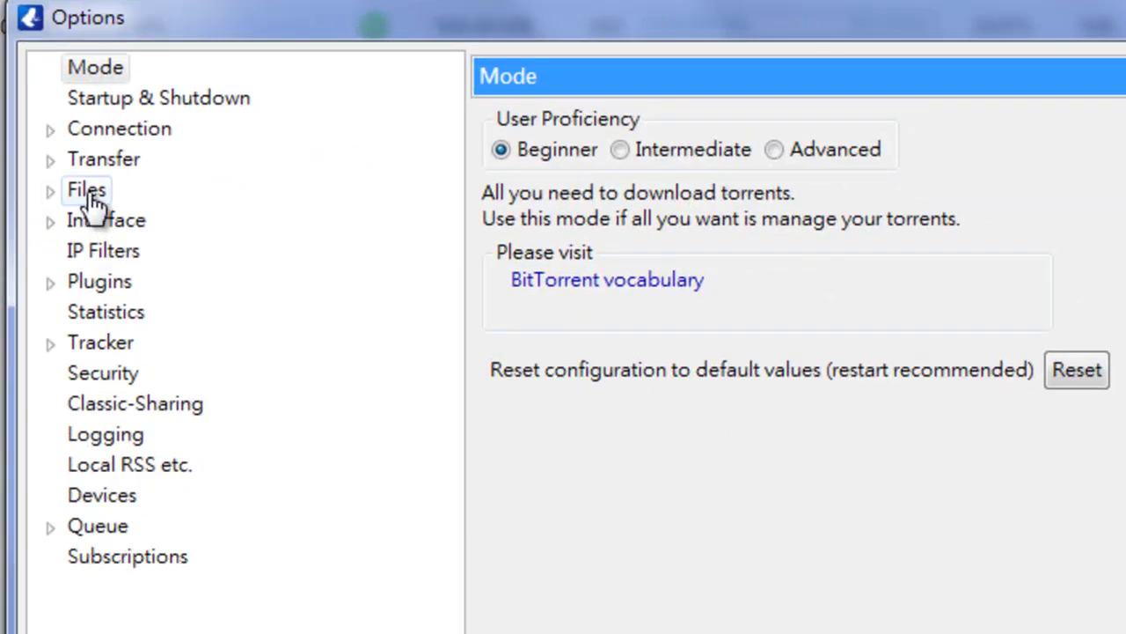
left_click(87, 191)
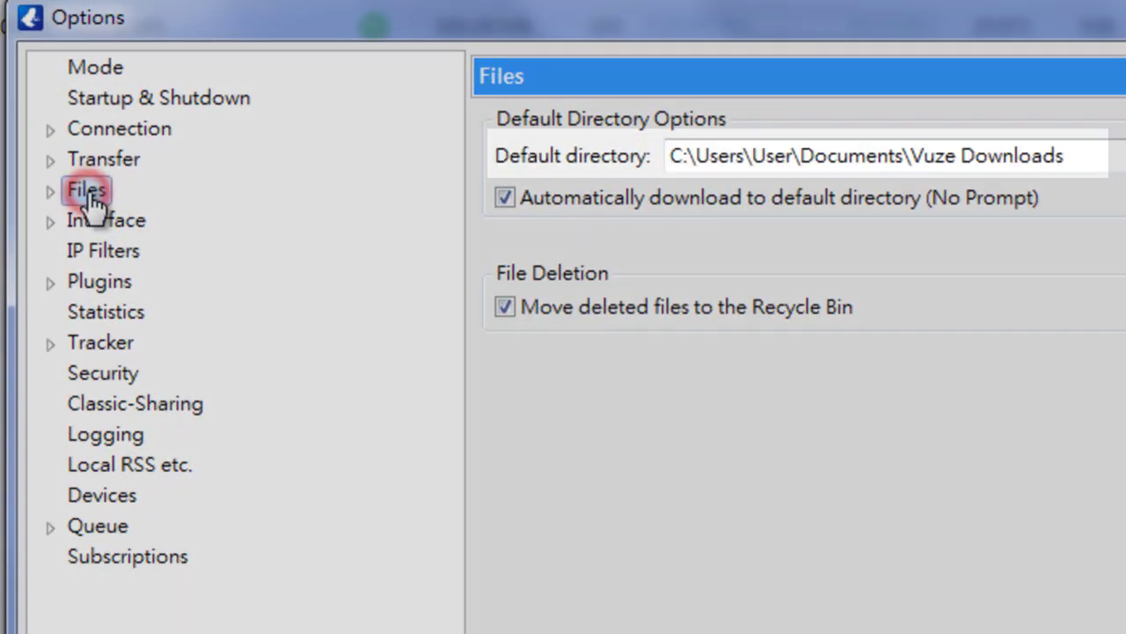